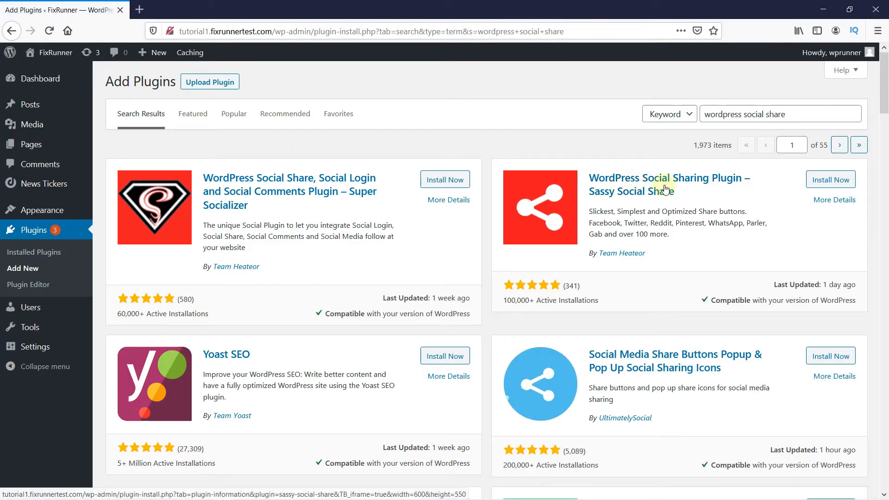
Step: Install and activate the WordPress Social Sharing Plugin – Sassy Social Share, and dismiss its thank-you and activation notices
click(826, 181)
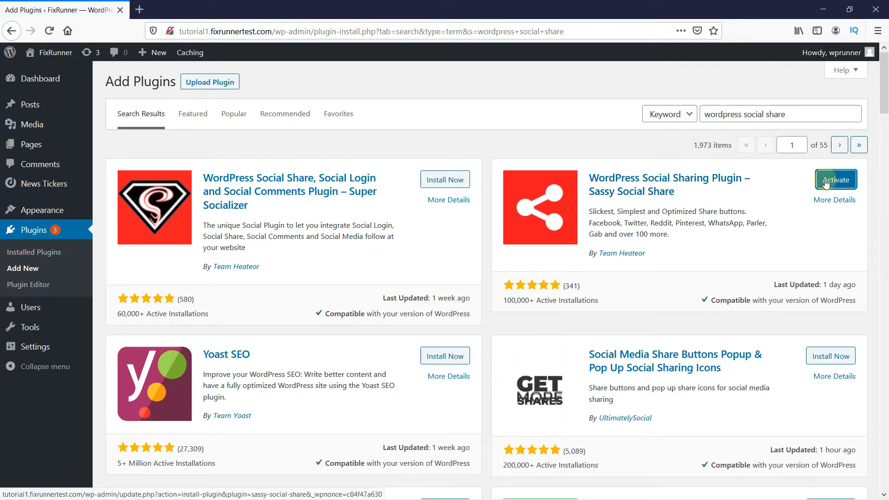
click(826, 181)
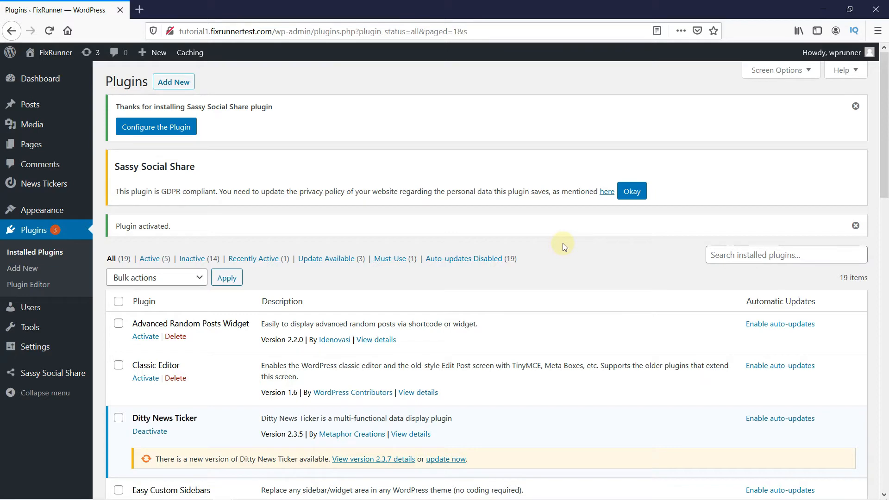
click(855, 106)
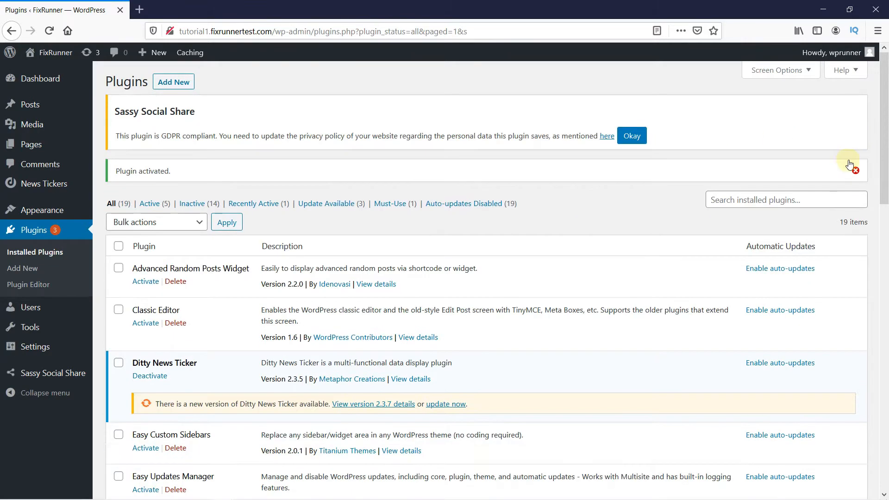
click(856, 173)
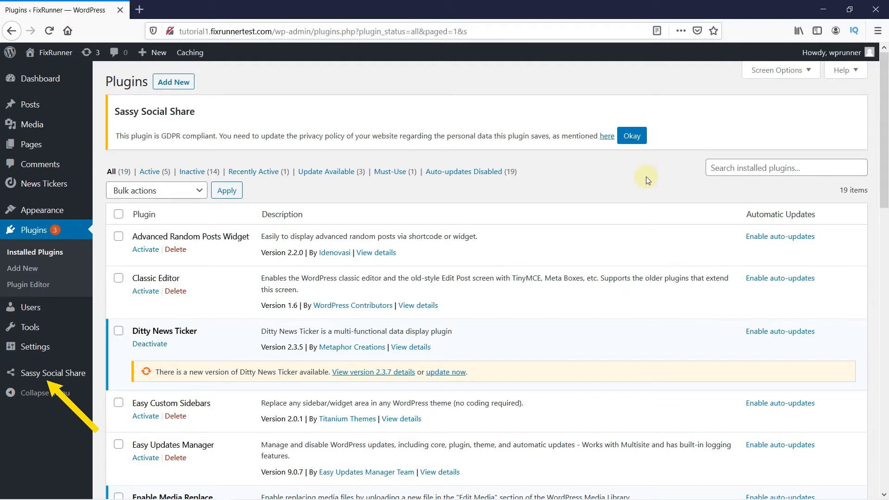
Step: In Sassy Social Share's standard interface options, deselect Mix, MeWe, Reddit and Pinterest and add Instagram to the sharing services
click(51, 372)
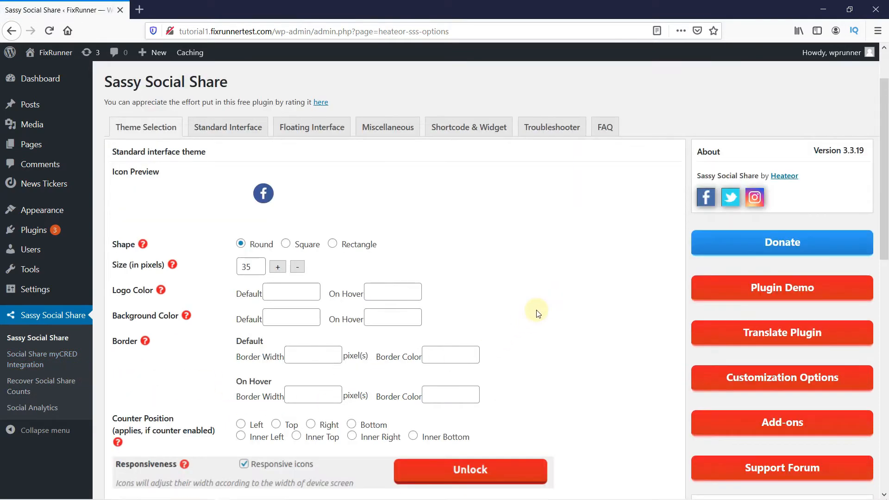
click(228, 130)
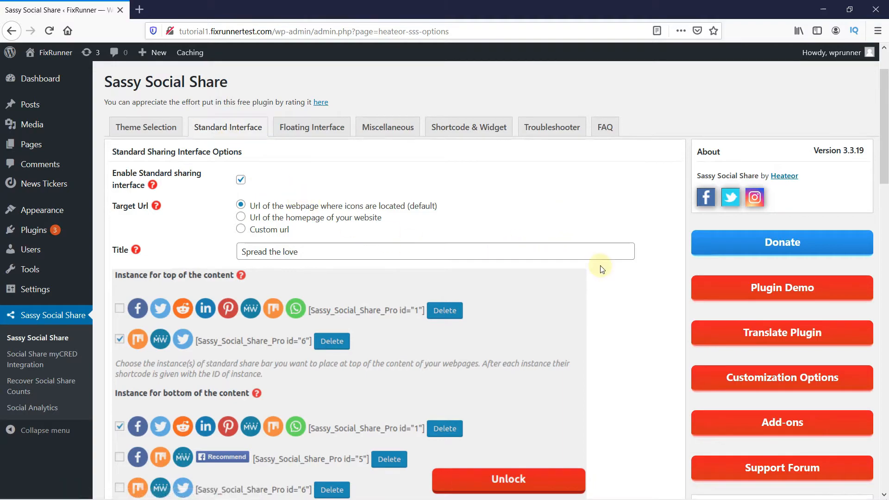
scroll(603, 270, down, 10)
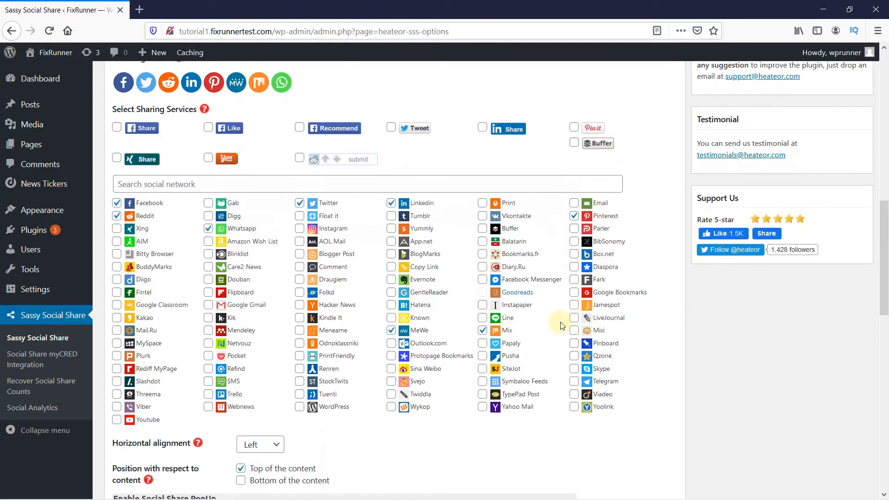
click(483, 331)
click(390, 330)
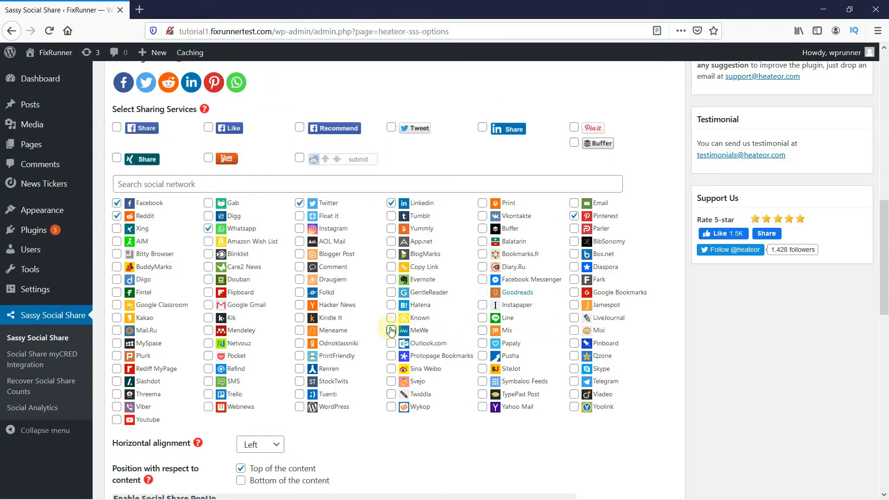
click(116, 216)
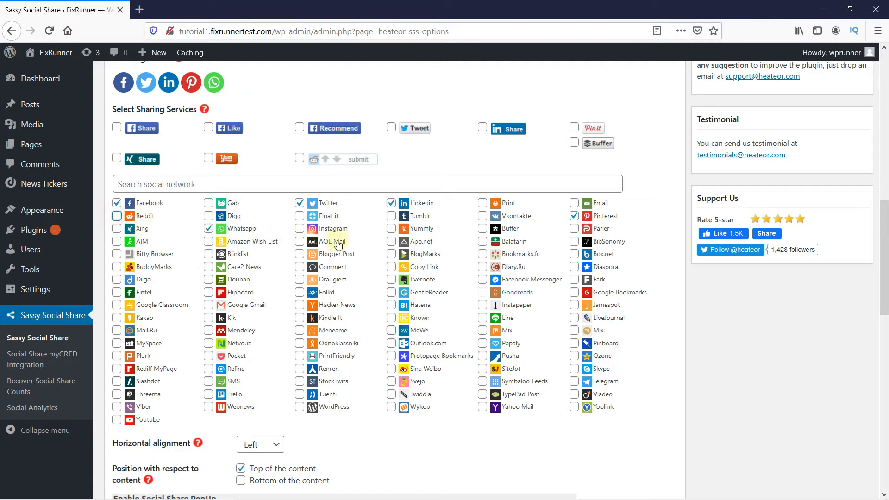
click(299, 229)
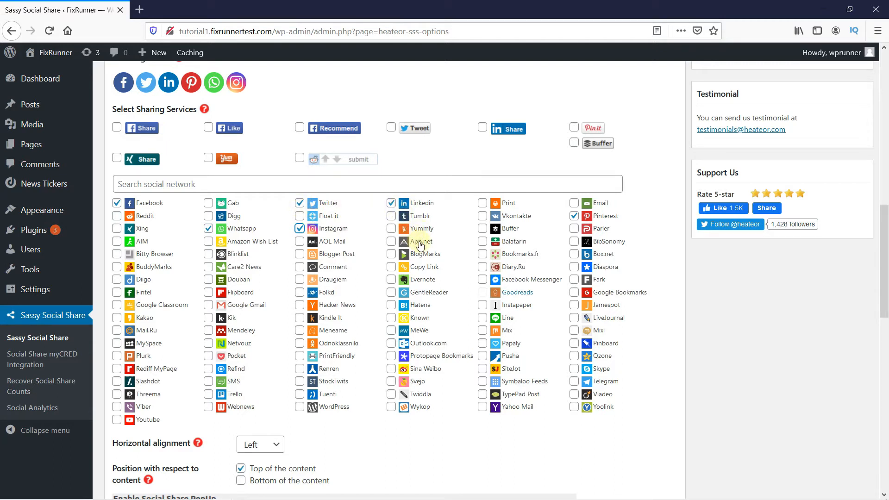
click(576, 218)
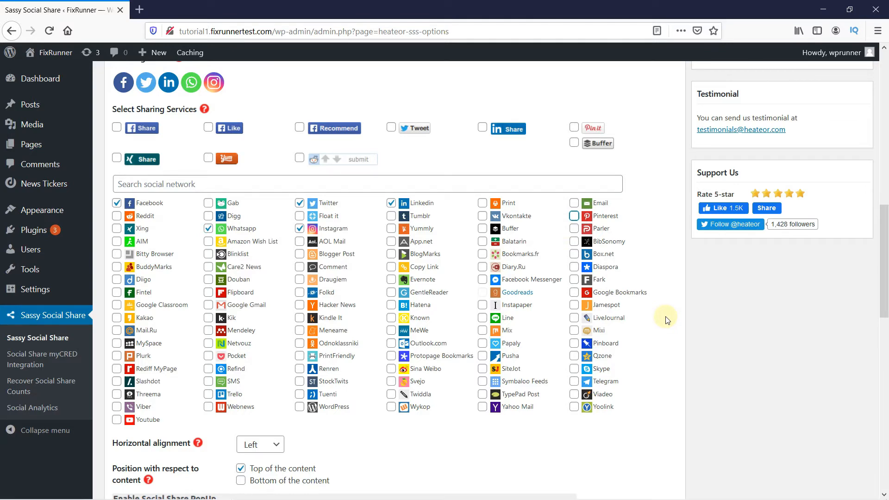
Step: Review the standard interface's horizontal alignment, content position and placement options, and save the changes
scroll(667, 320, down, 5)
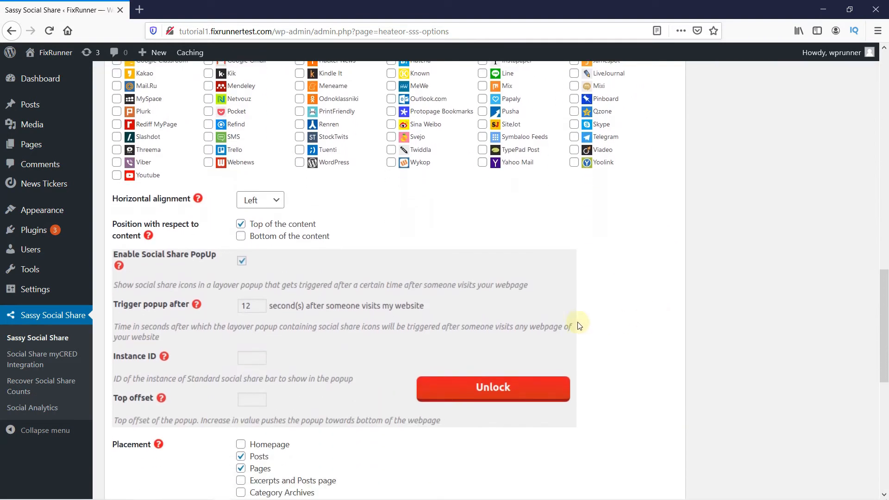
click(276, 209)
click(279, 208)
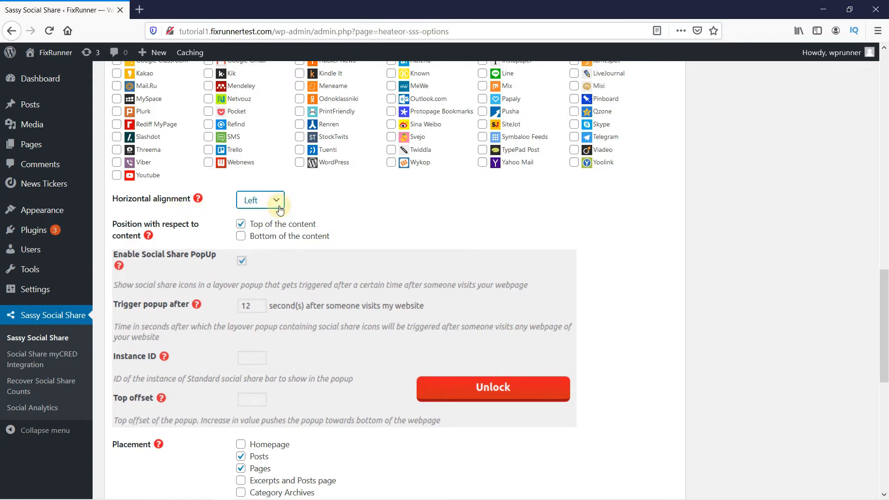
scroll(282, 236, down, 2)
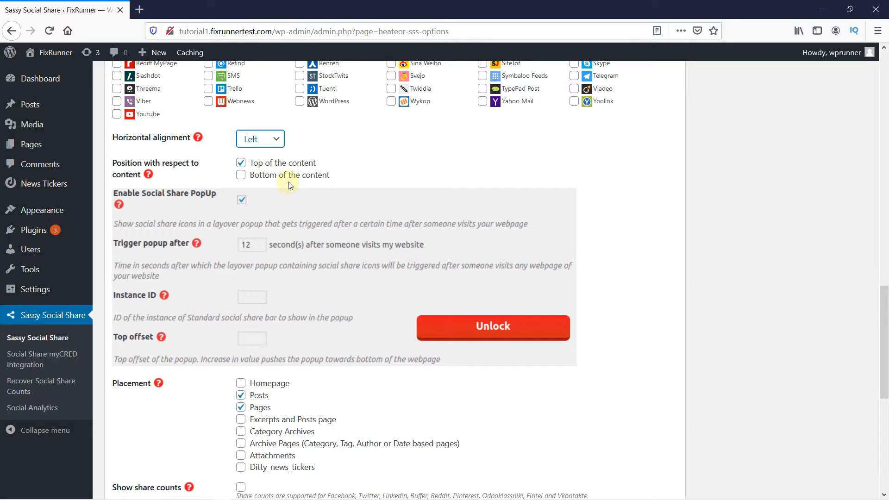
scroll(301, 288, down, 4)
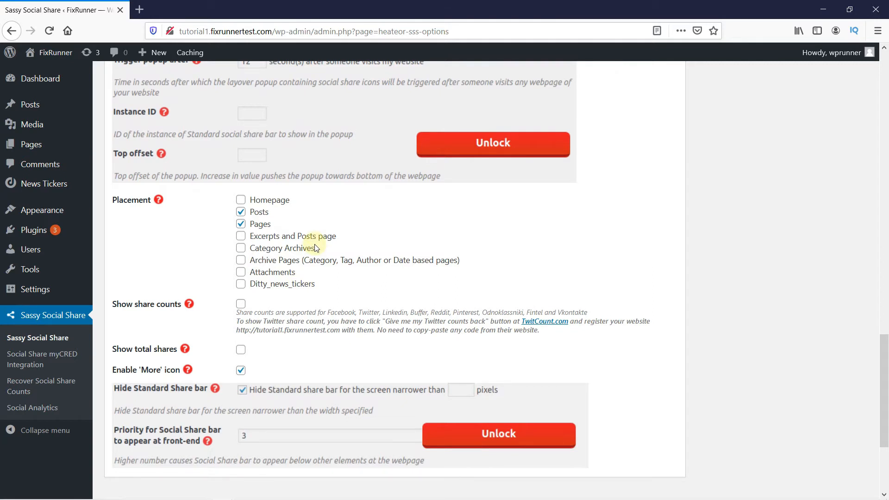
scroll(283, 226, down, 3)
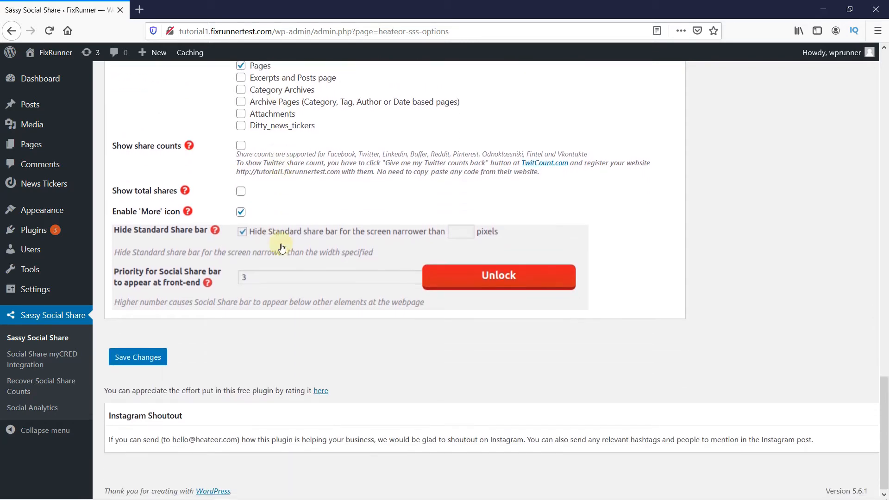
click(158, 360)
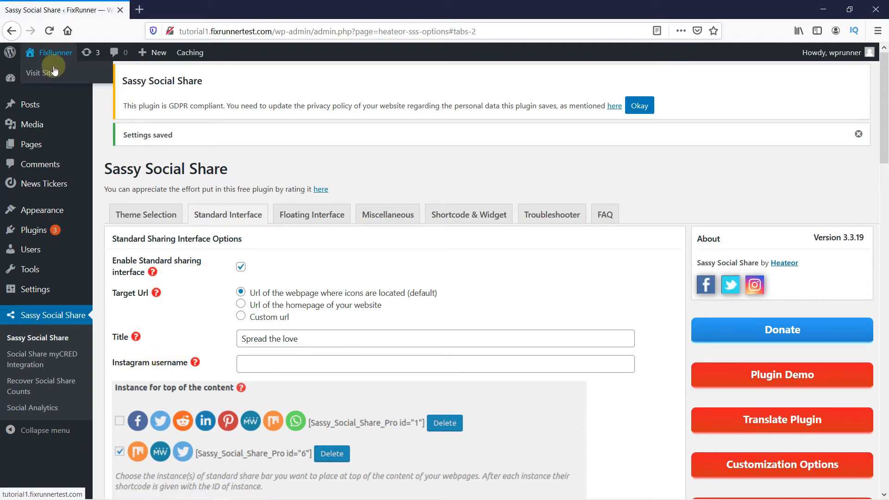
Step: Open the live site in a new browser tab and check the share icons on the "Fix WordPress Issues for FREE!!!" post
middle_click(44, 73)
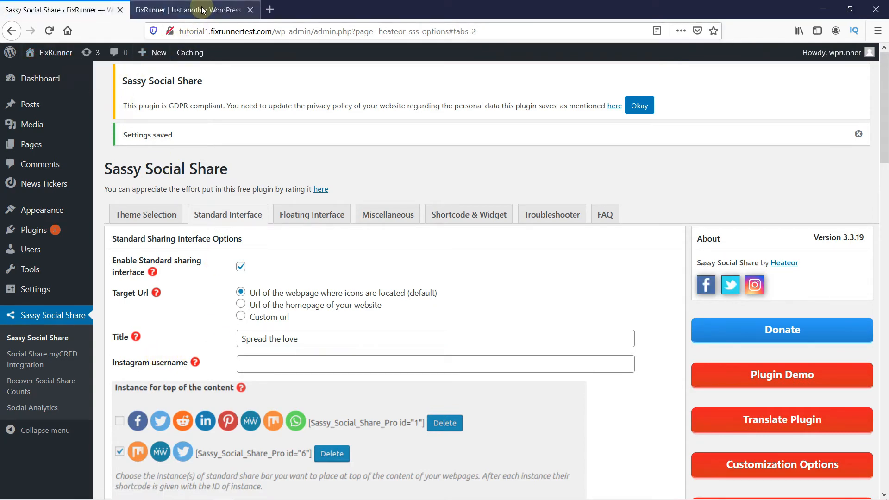
click(202, 8)
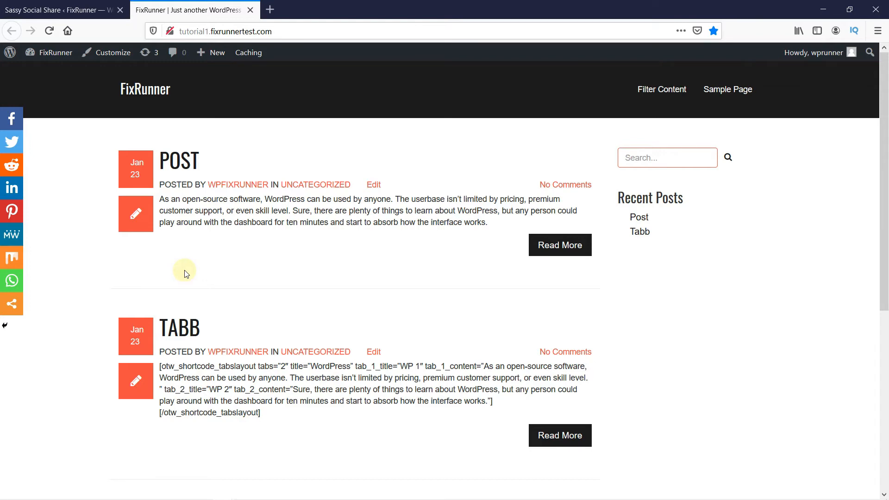
scroll(260, 274, down, 4)
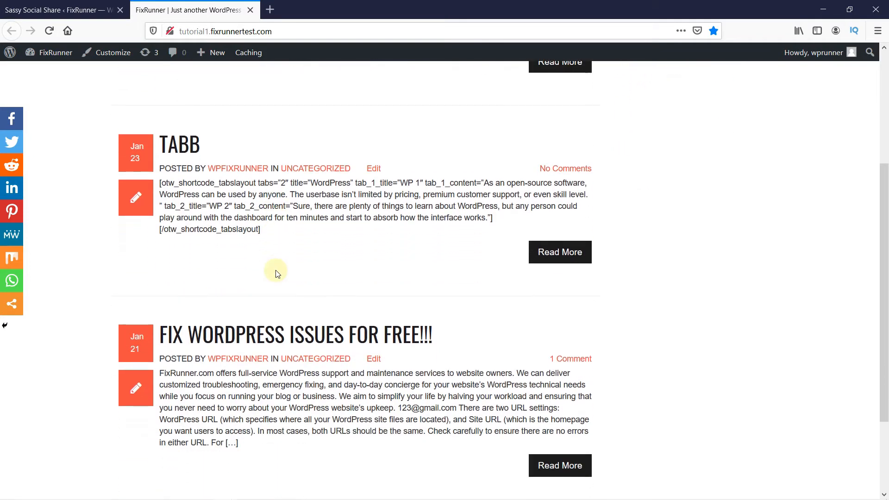
click(252, 332)
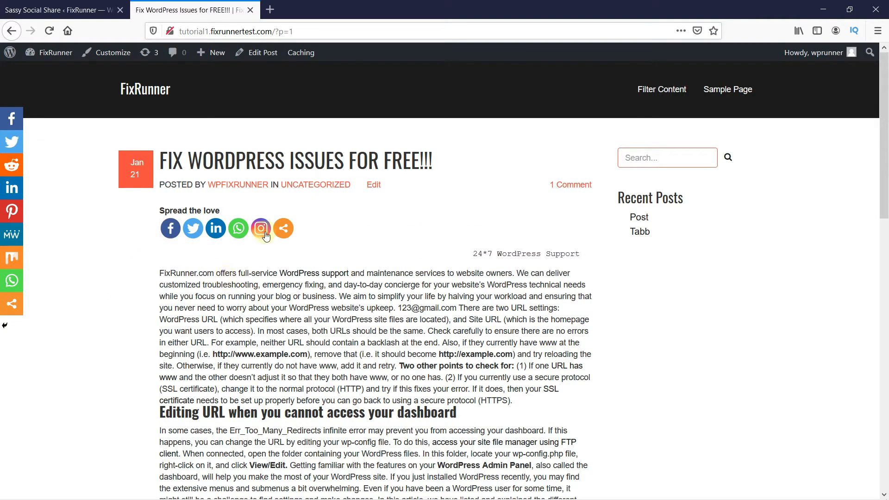
Step: Back in the plugin settings, change the standard sharing interface title to "Share Now!!!" and save the changes
click(93, 14)
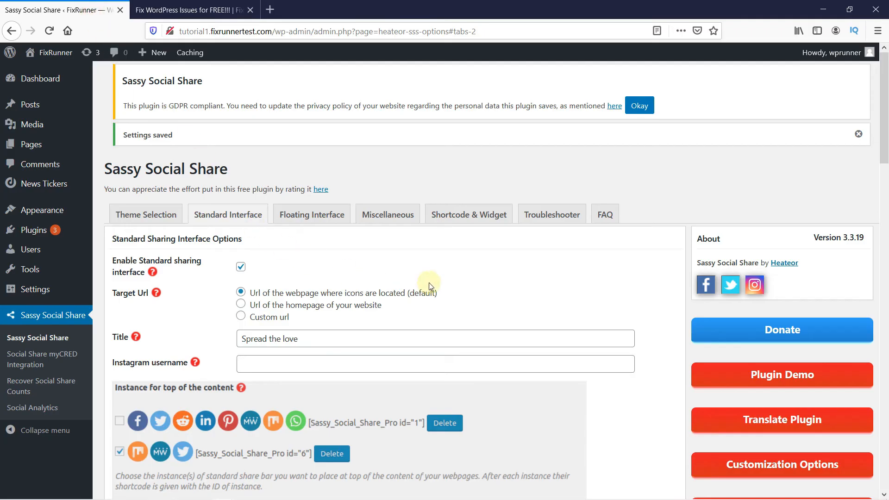
scroll(416, 277, down, 1)
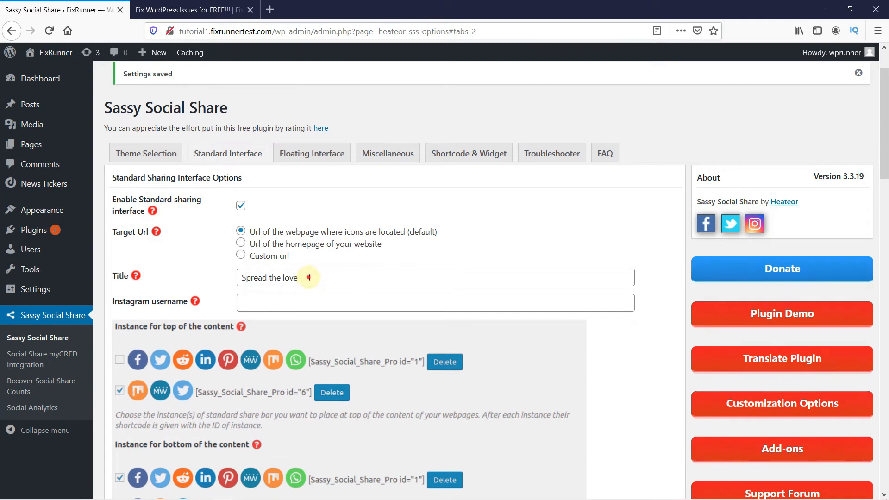
drag(309, 277, 241, 274)
text(Share Now!!!)
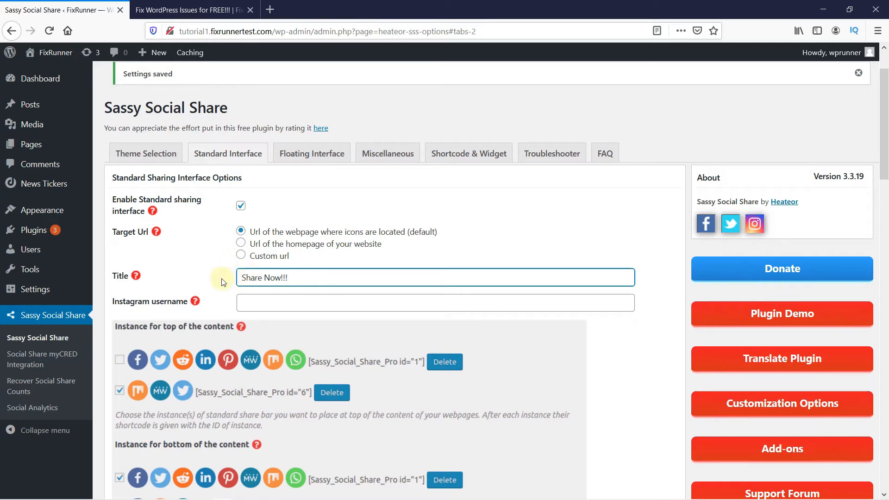
scroll(221, 281, down, 1)
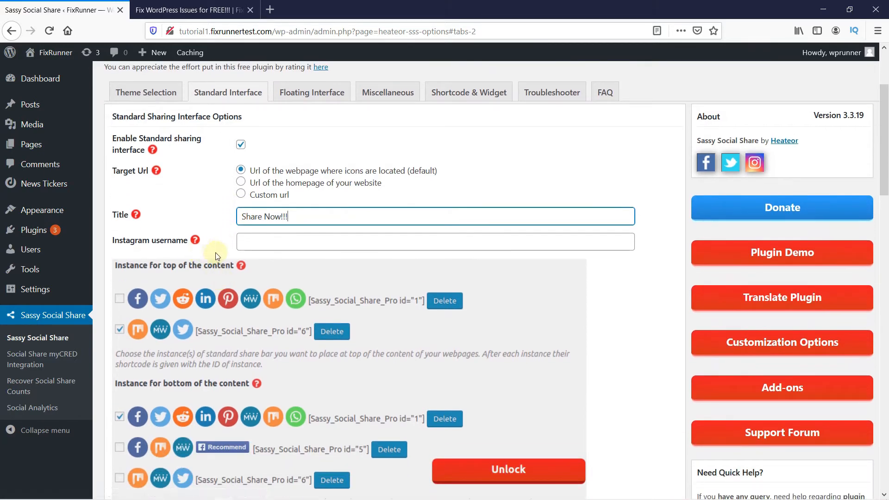
scroll(268, 283, down, 4)
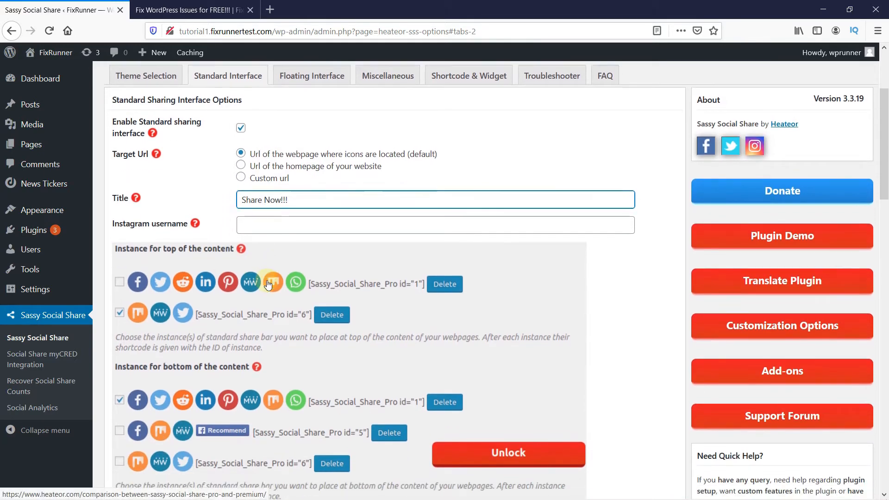
scroll(269, 284, down, 5)
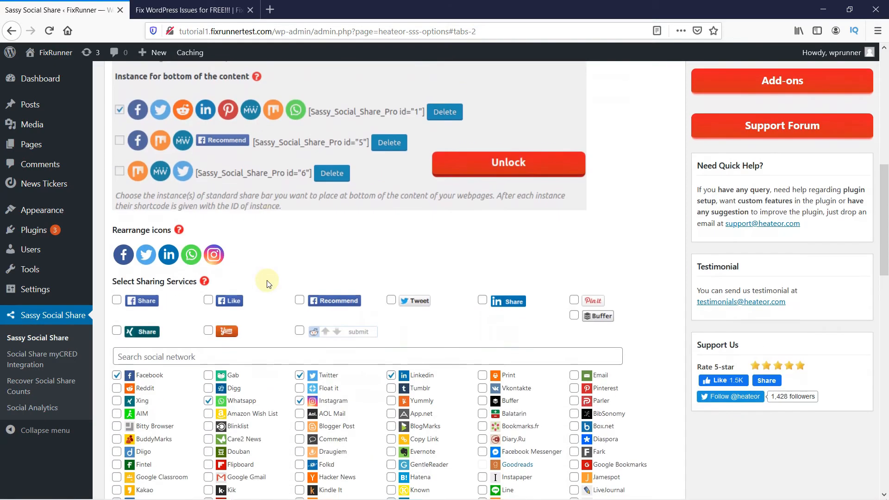
scroll(267, 283, down, 8)
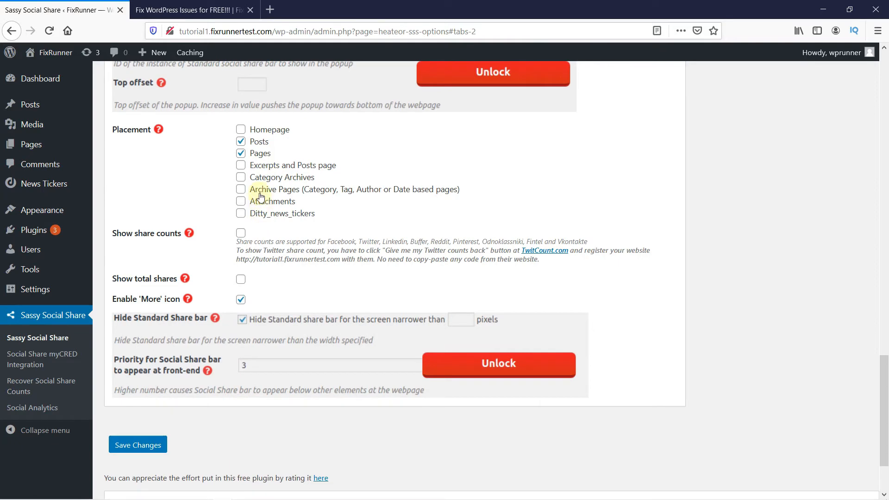
click(162, 444)
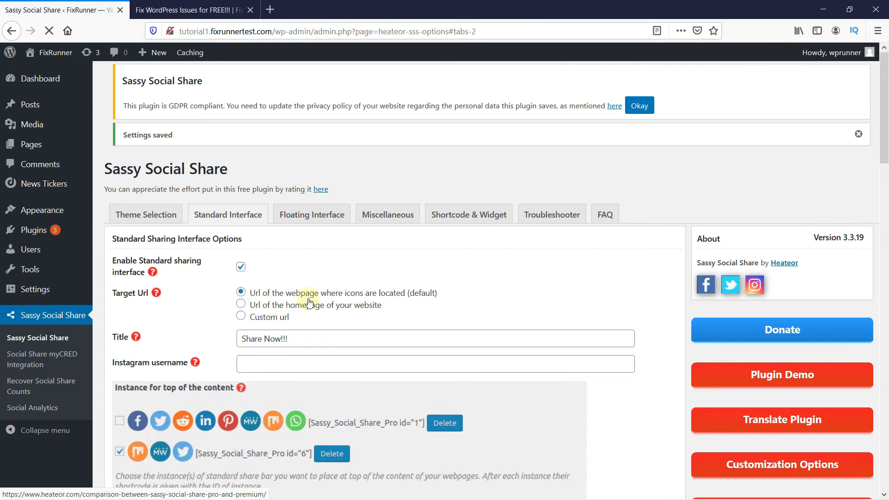
Step: Reload the "Fix WordPress Issues for FREE!!!" post on the live site to check the title above its share icons
click(199, 10)
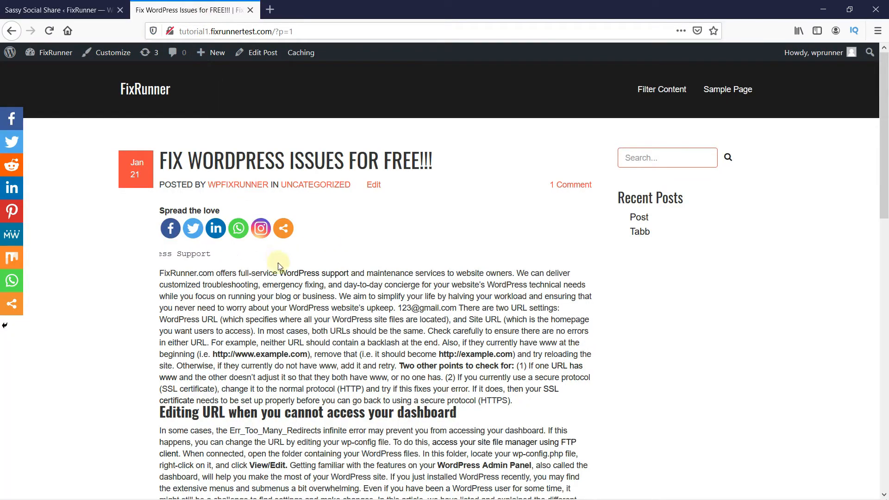
key(F5)
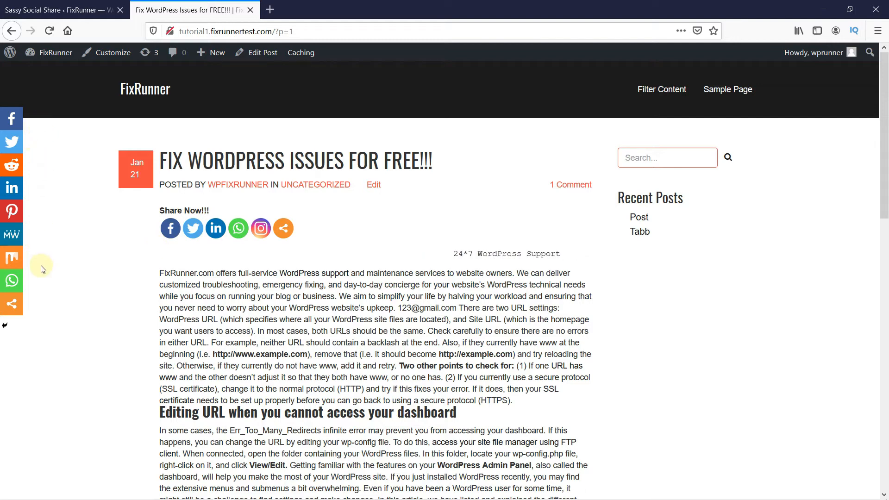
Step: Back in the plugin settings, disable the floating sharing interface and save the changes
click(77, 14)
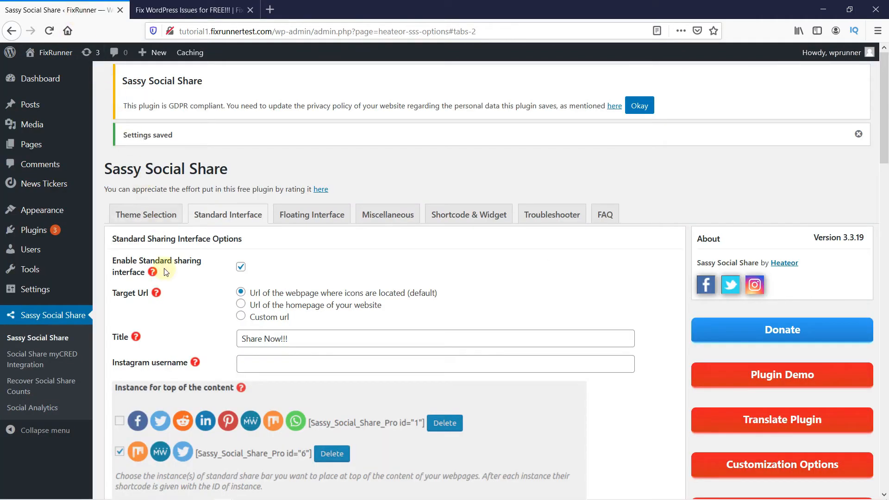
click(304, 220)
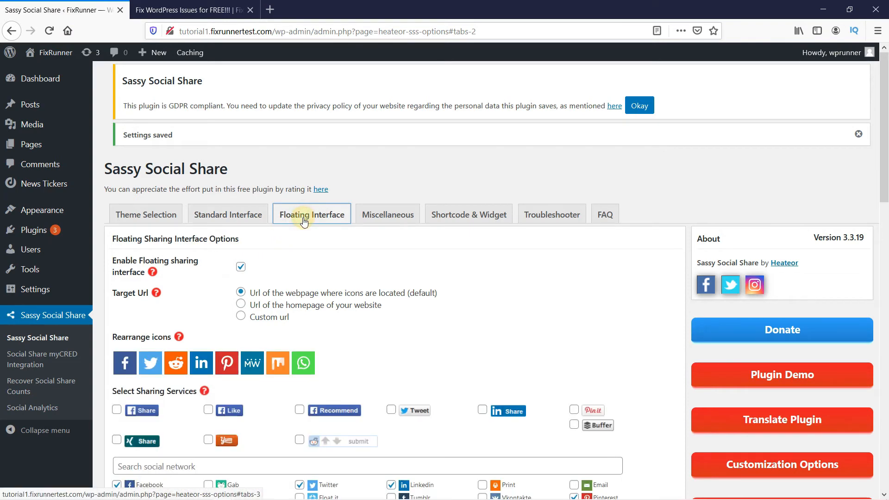
click(239, 271)
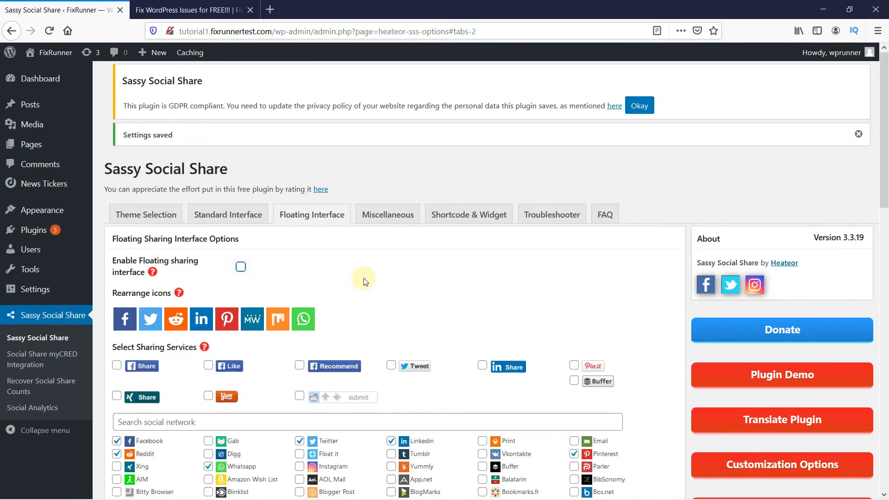
scroll(365, 278, down, 6)
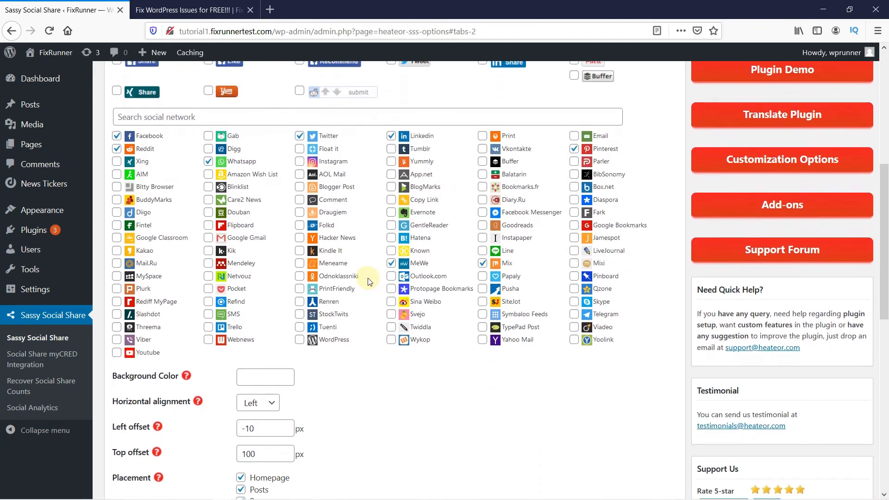
scroll(366, 373, down, 4)
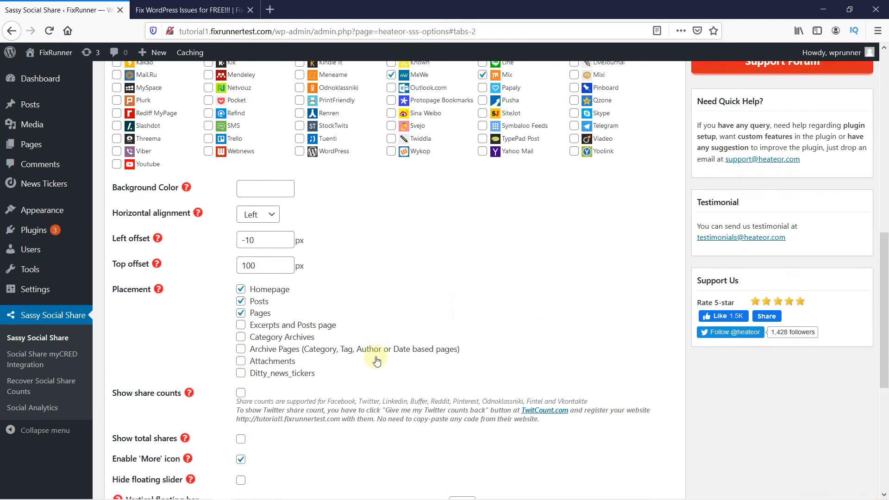
scroll(366, 357, down, 5)
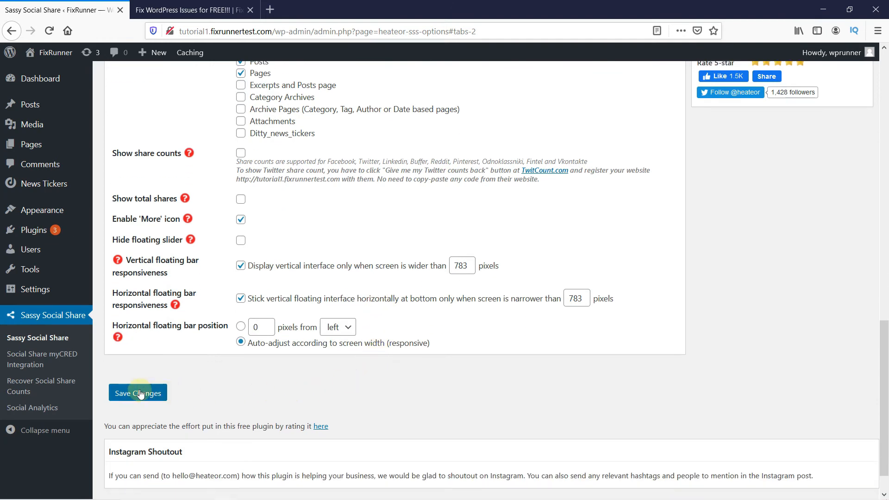
click(141, 395)
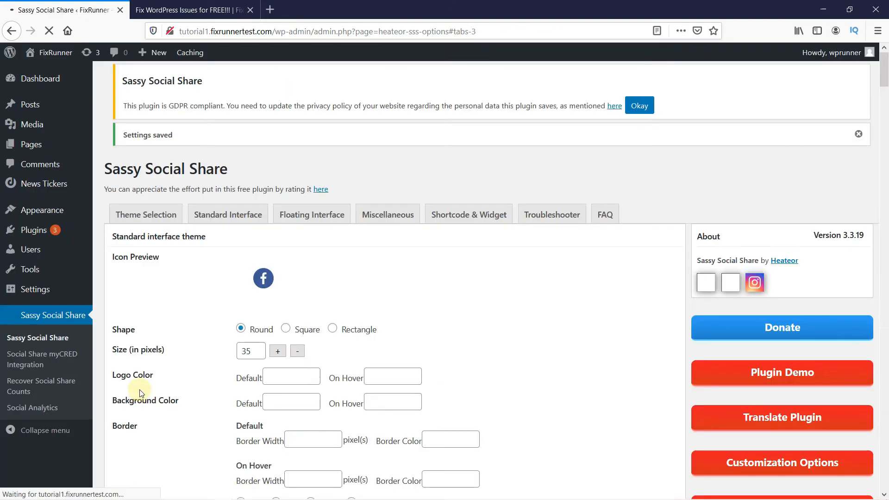
Step: Reload the "Fix WordPress Issues for FREE!!!" post on the live site to check whether the floating share bar still appears
scroll(327, 310, down, 8)
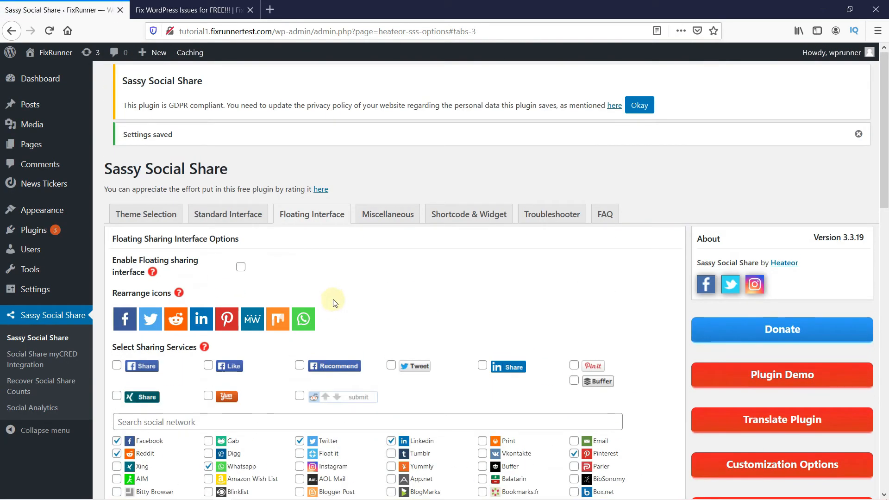
click(194, 9)
click(49, 31)
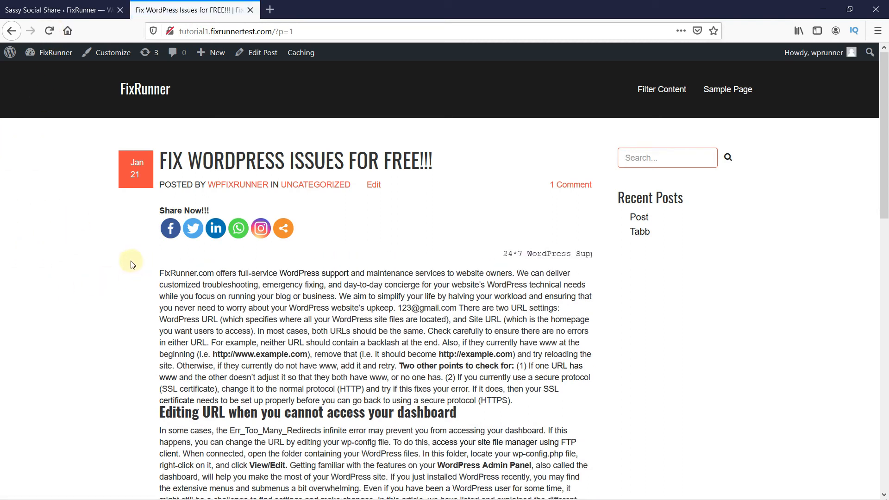
Step: In the plugin's theme selection, preview the Square and Rectangle icon shapes for the standard interface, and set the shape back to Round
click(55, 18)
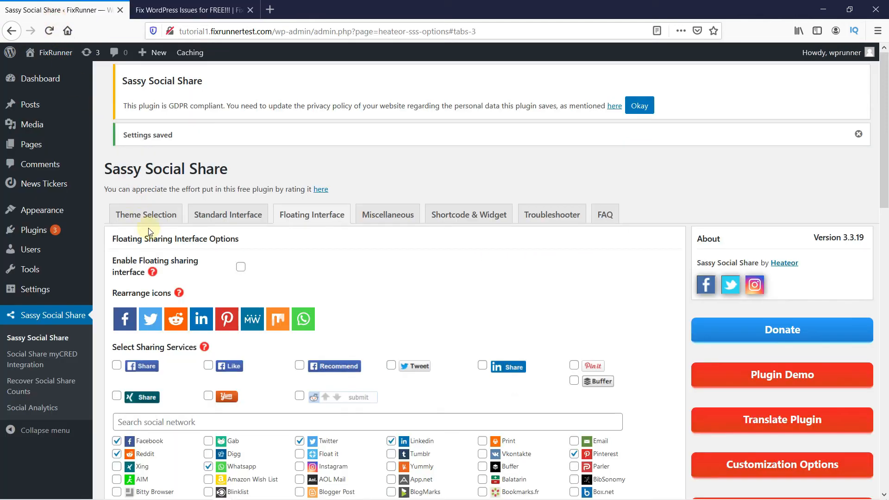
click(143, 219)
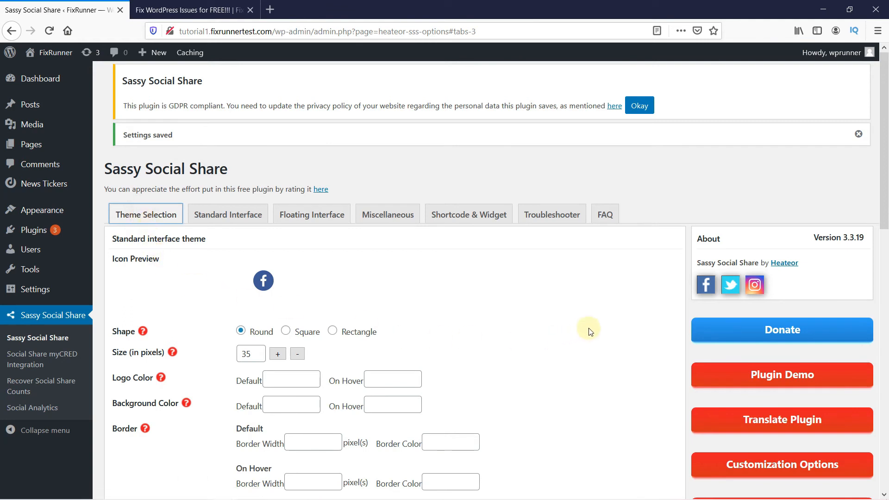
scroll(592, 330, down, 3)
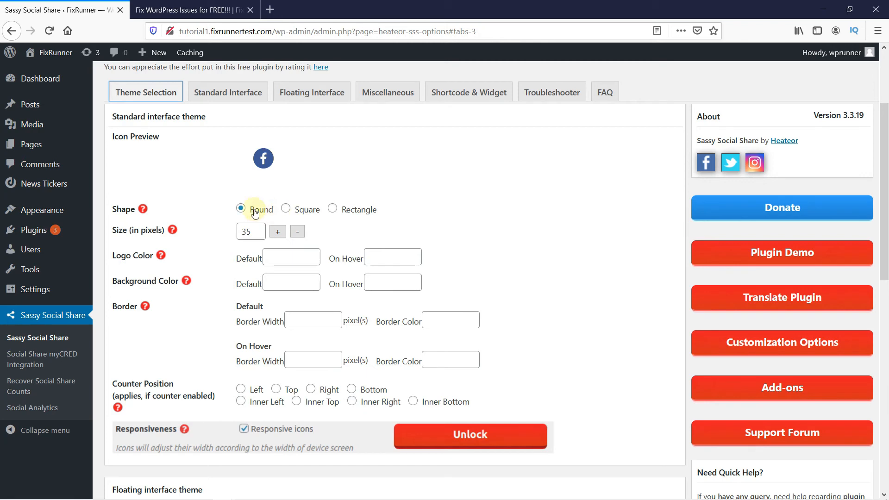
click(286, 209)
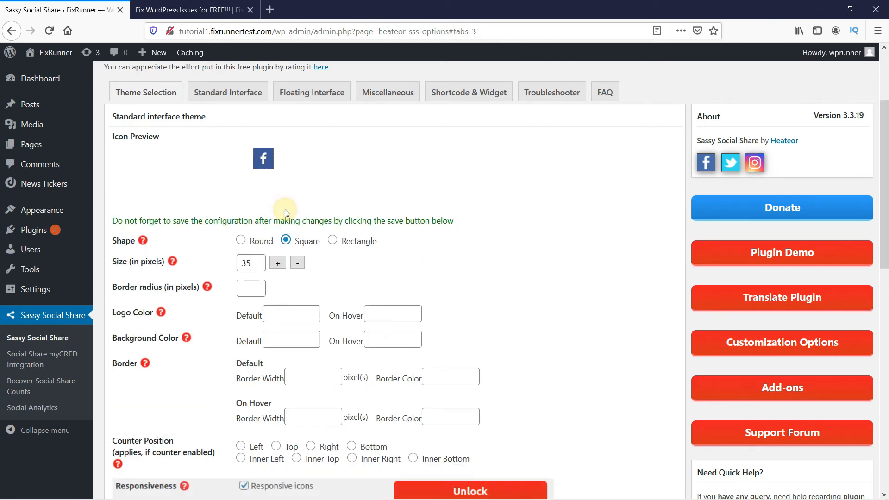
click(333, 241)
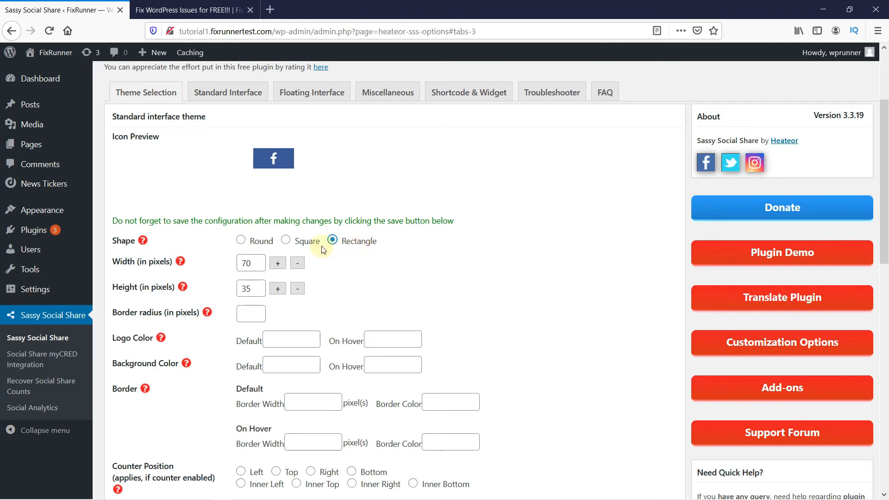
click(241, 240)
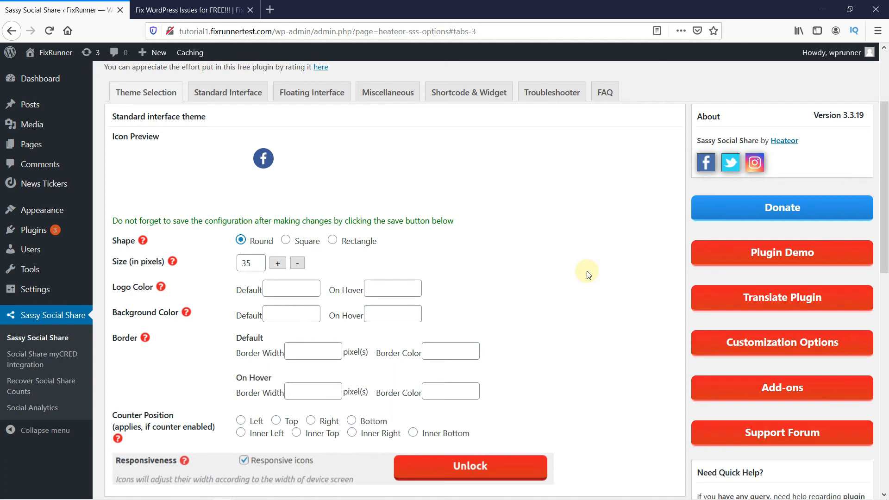
Step: Review the floating interface theme's icon preview, shape, size, color, border and counter position options
scroll(587, 274, down, 7)
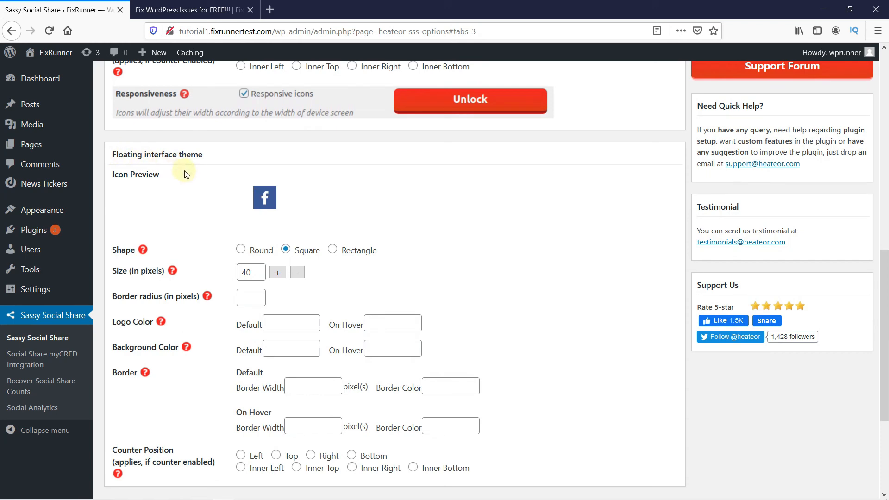
scroll(197, 178, up, 6)
scroll(197, 179, up, 3)
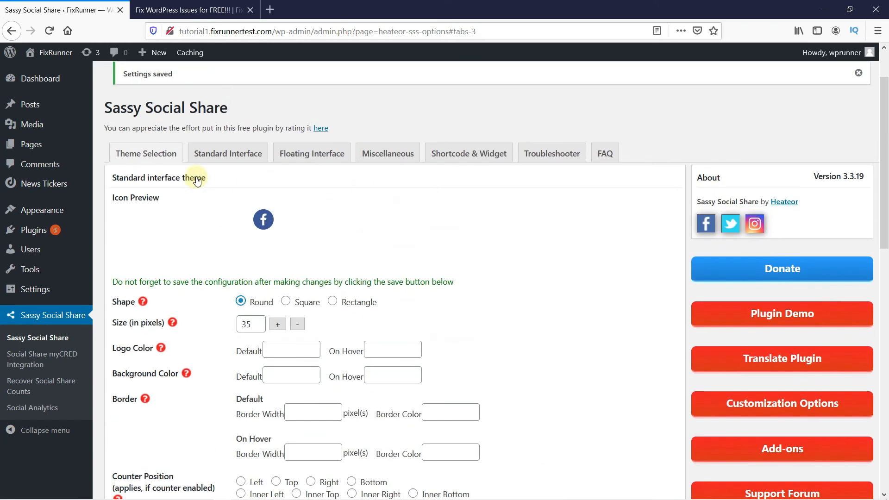